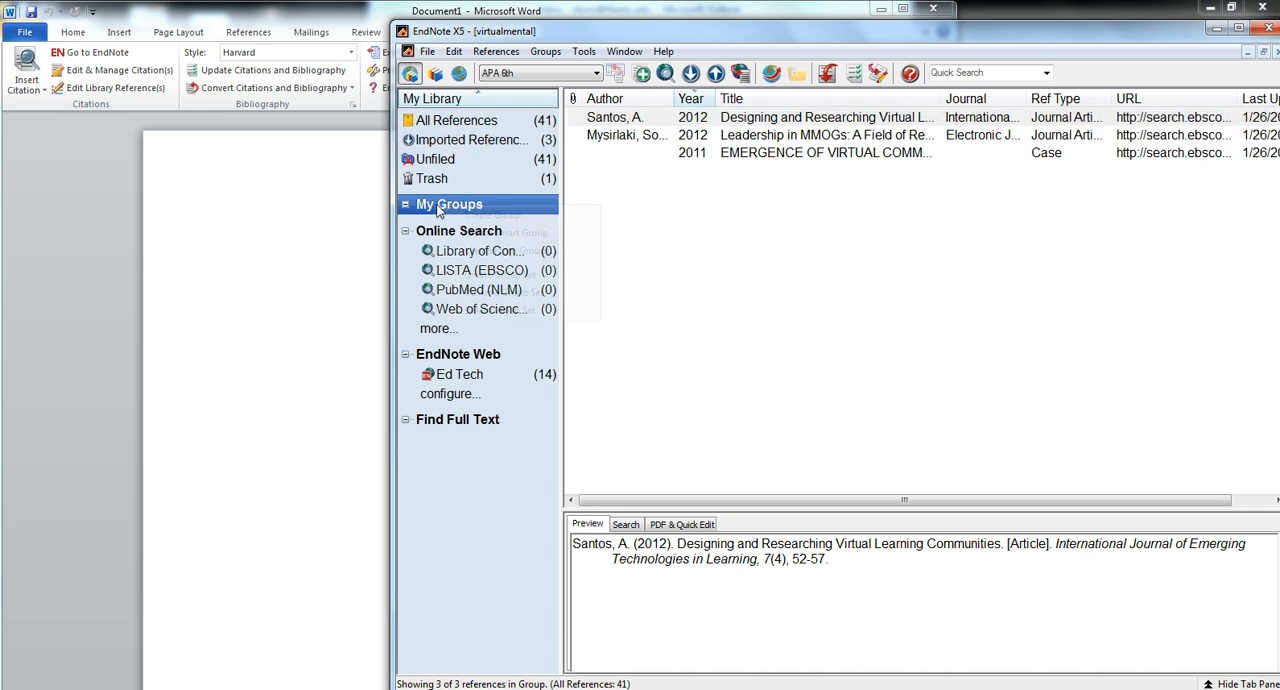
# Create a new group named Community under My Groups in the reference library
pyautogui.click(495, 218)
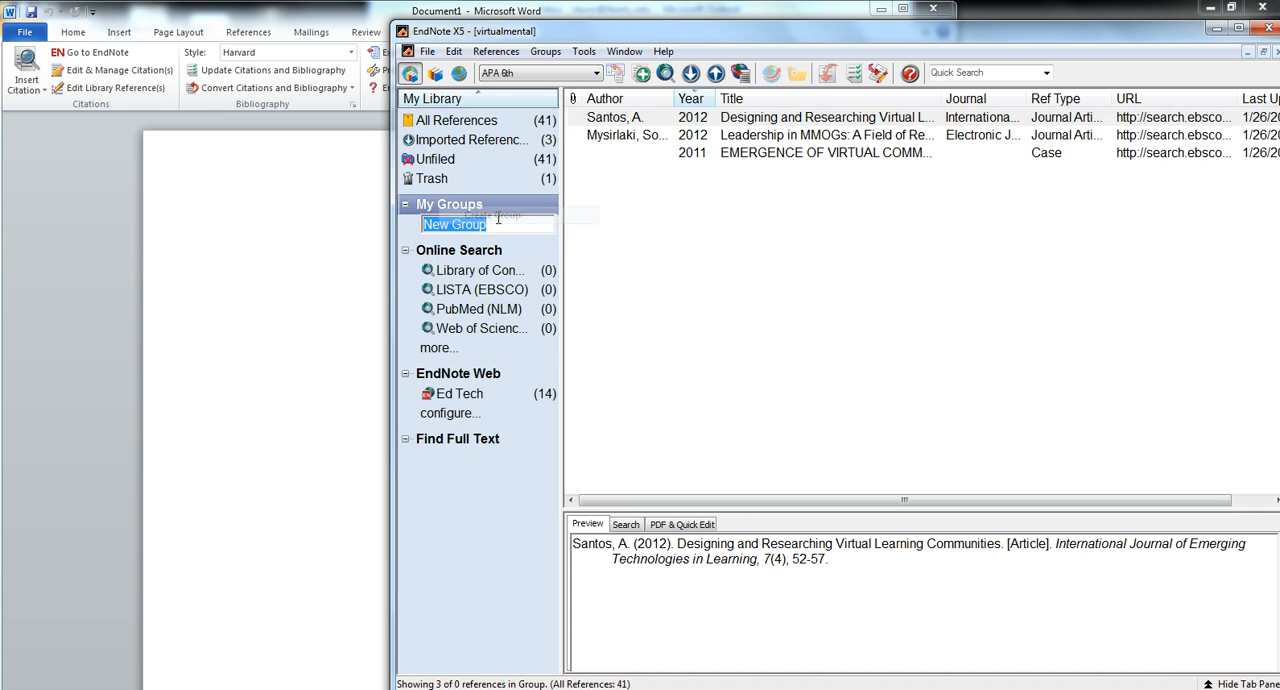
pyautogui.press('BackSpace')
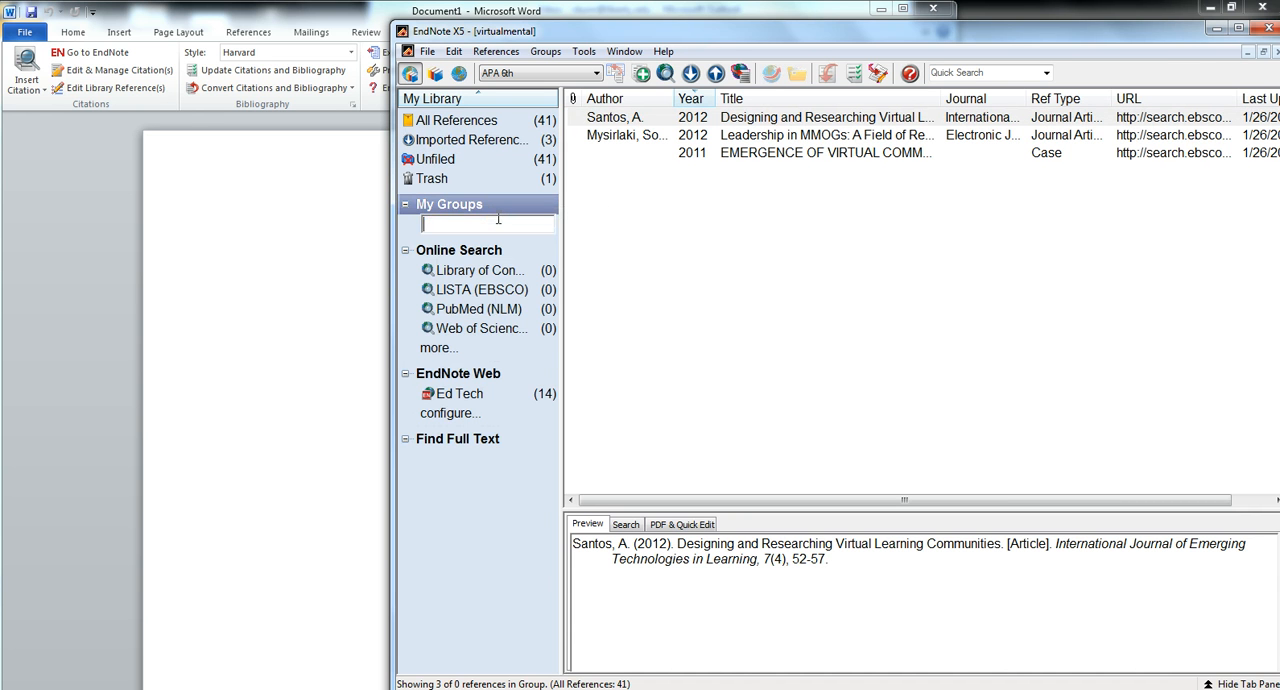
pyautogui.write('Community')
pyautogui.press('Return')
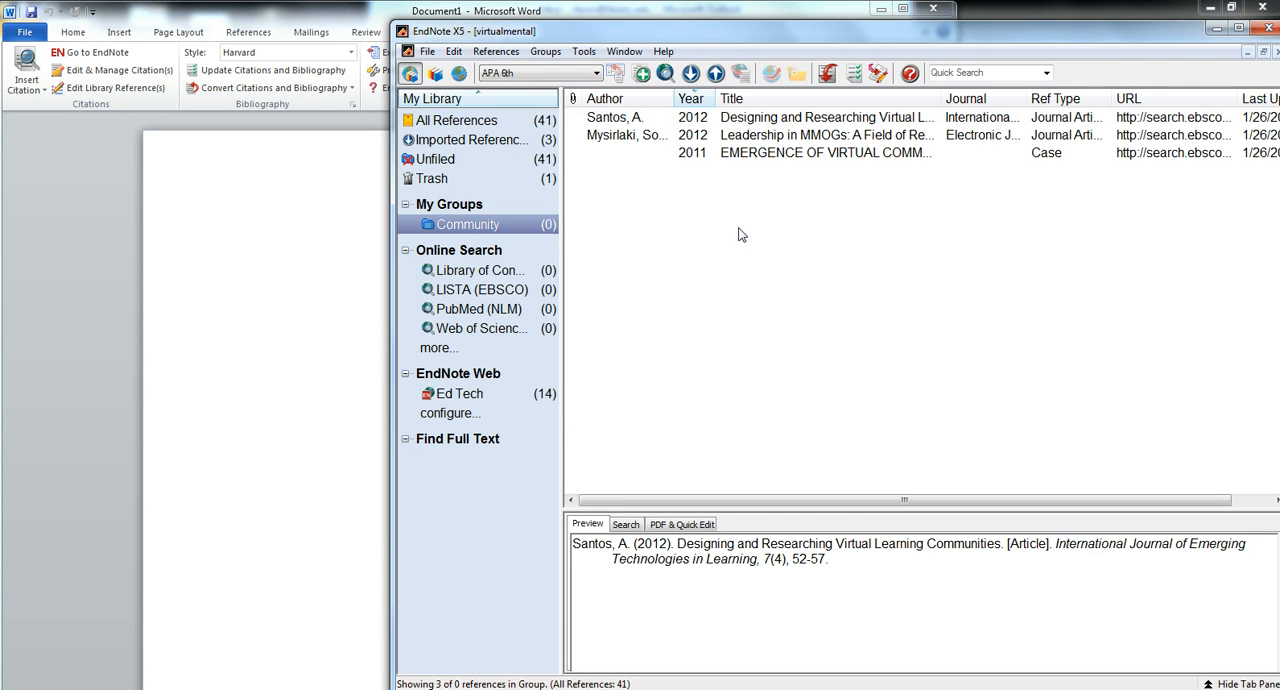
# Add the 2011 imported reference "Emergence of Virtual Communities as Means of Communication" to the Community group
pyautogui.click(729, 152)
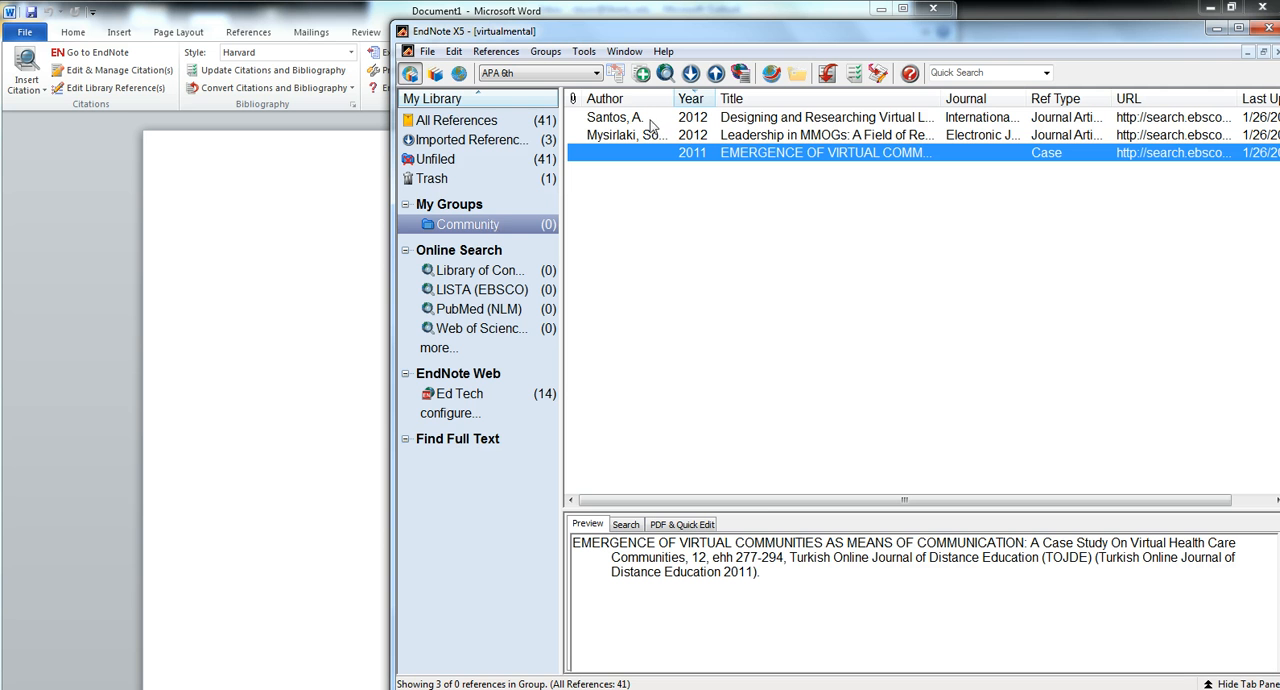
pyautogui.click(452, 121)
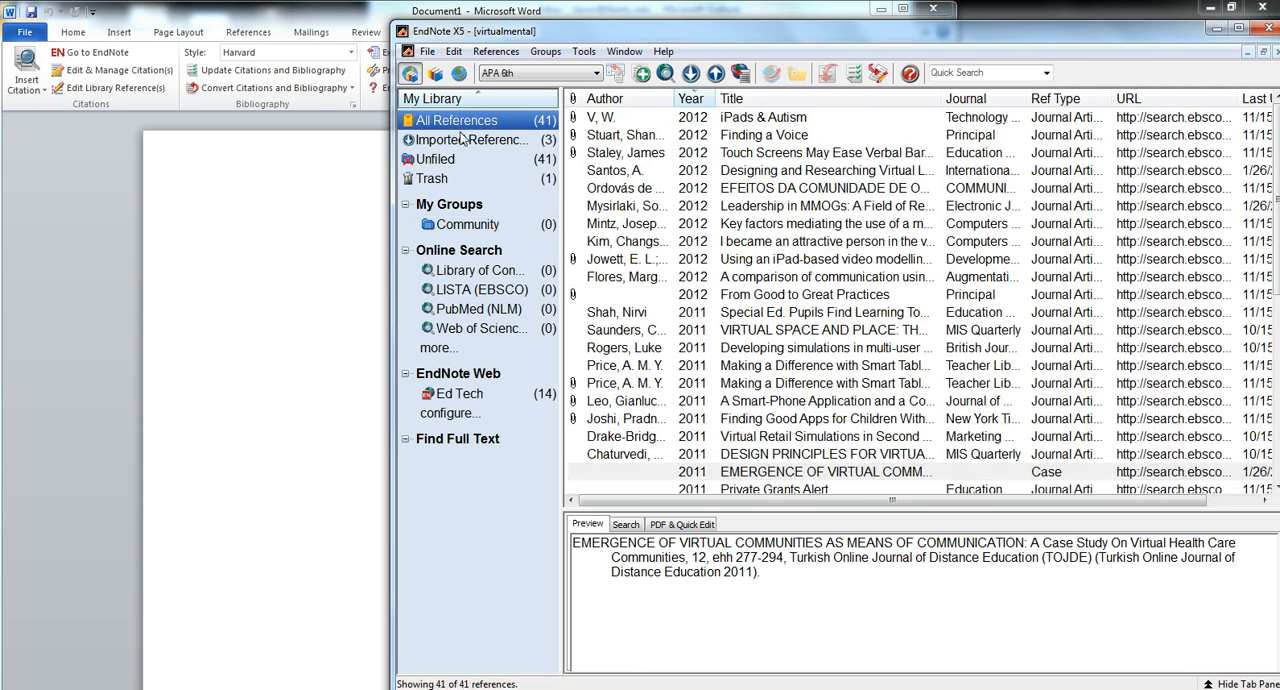
pyautogui.click(463, 140)
pyautogui.click(598, 120)
pyautogui.keyDown('shift'); pyautogui.click(598, 134); pyautogui.keyUp('shift')
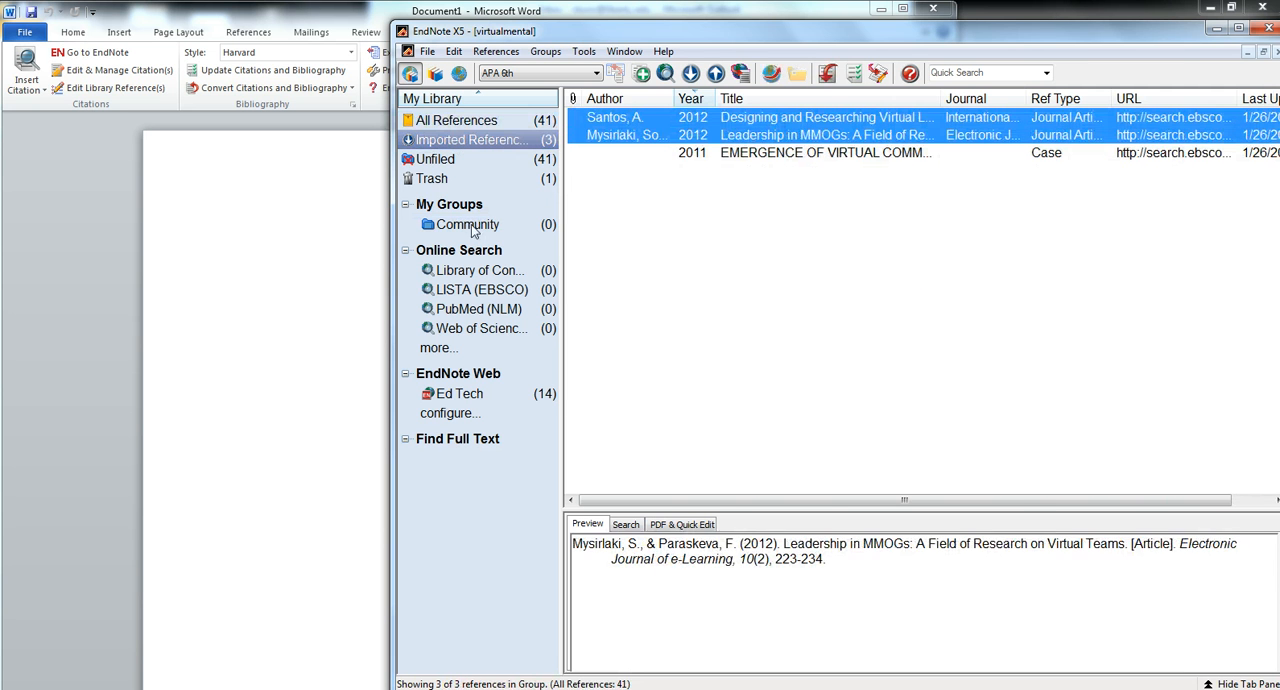
pyautogui.click(658, 157)
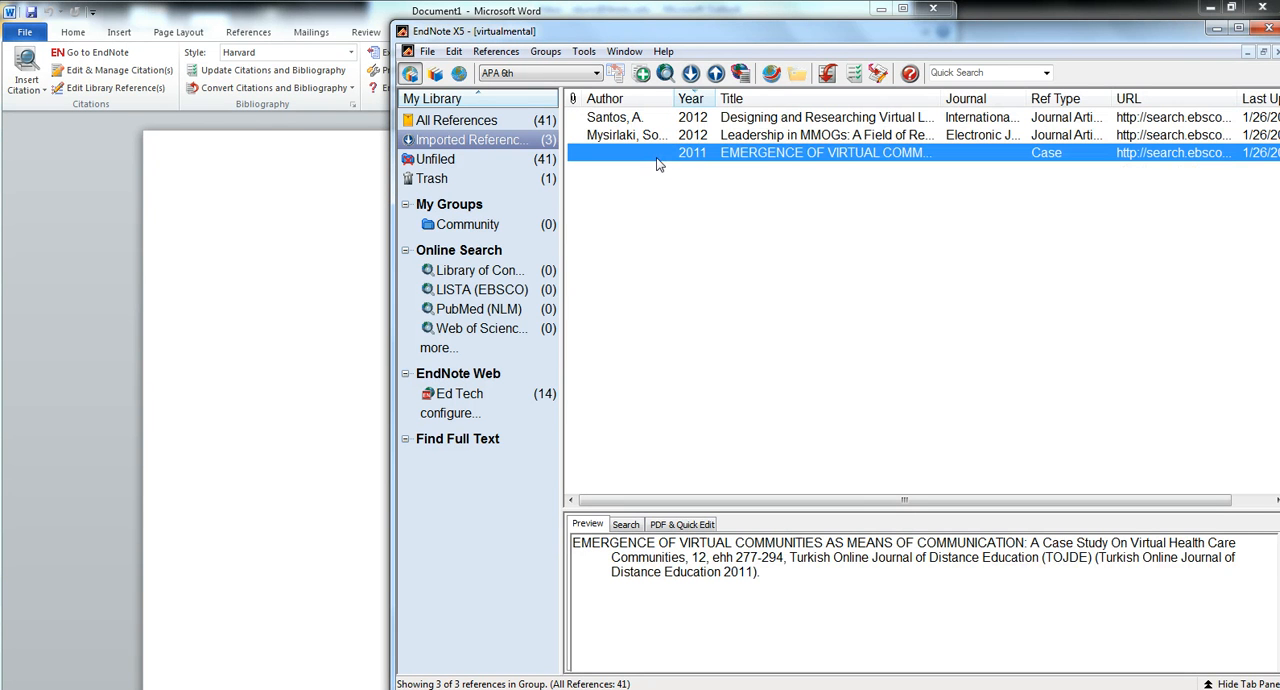
pyautogui.moveTo(698, 153); pyautogui.dragTo(470, 232)
# Switch to the blank Word document and write the sentence "I like a corn dogs."
pyautogui.click(262, 226)
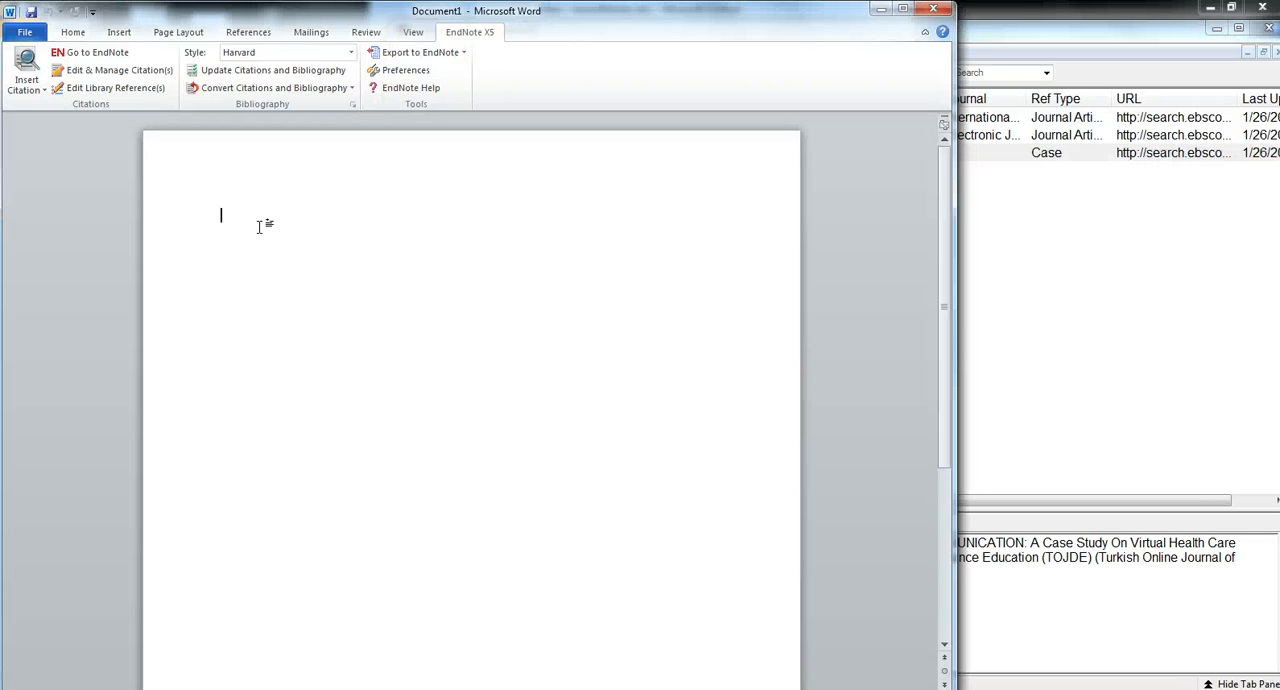
pyautogui.write('I like a corn dogs.')
# Search the references for "community" and cite the 2009 article "Using Virtual Worlds in Education: Second Life as an Educational Tool" after the sentence
pyautogui.click(32, 92)
pyautogui.click(45, 107)
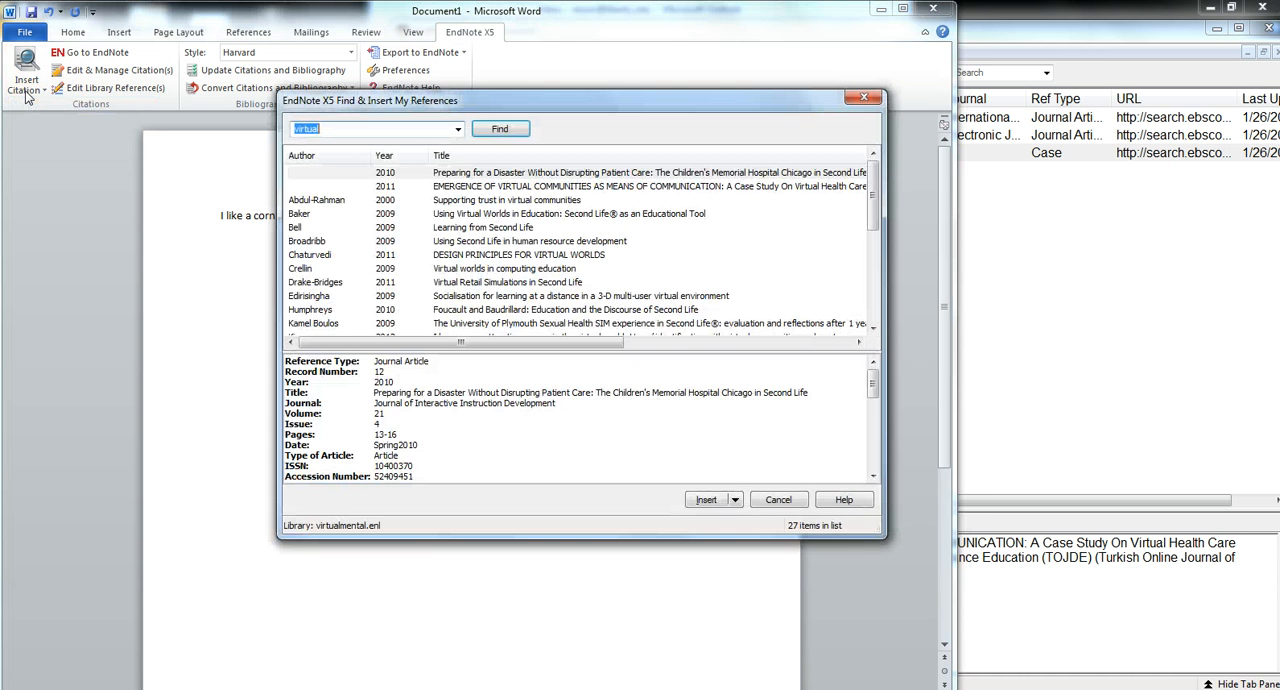
pyautogui.write('community')
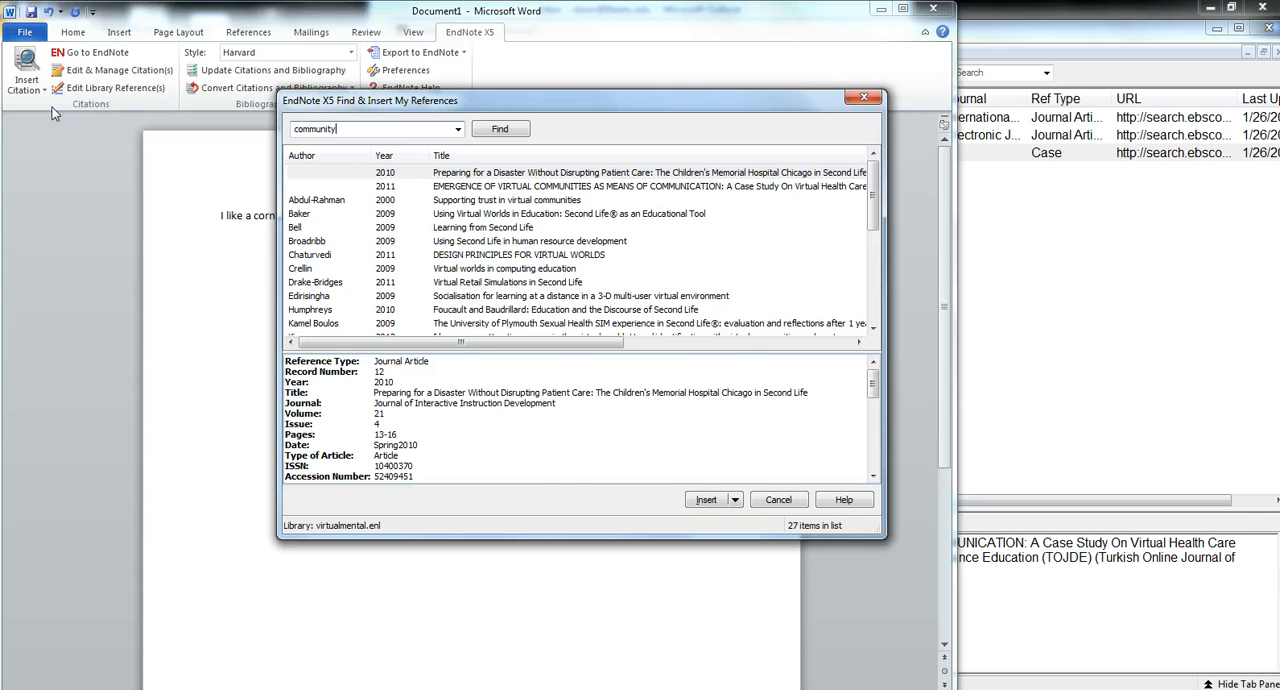
pyautogui.press('Return')
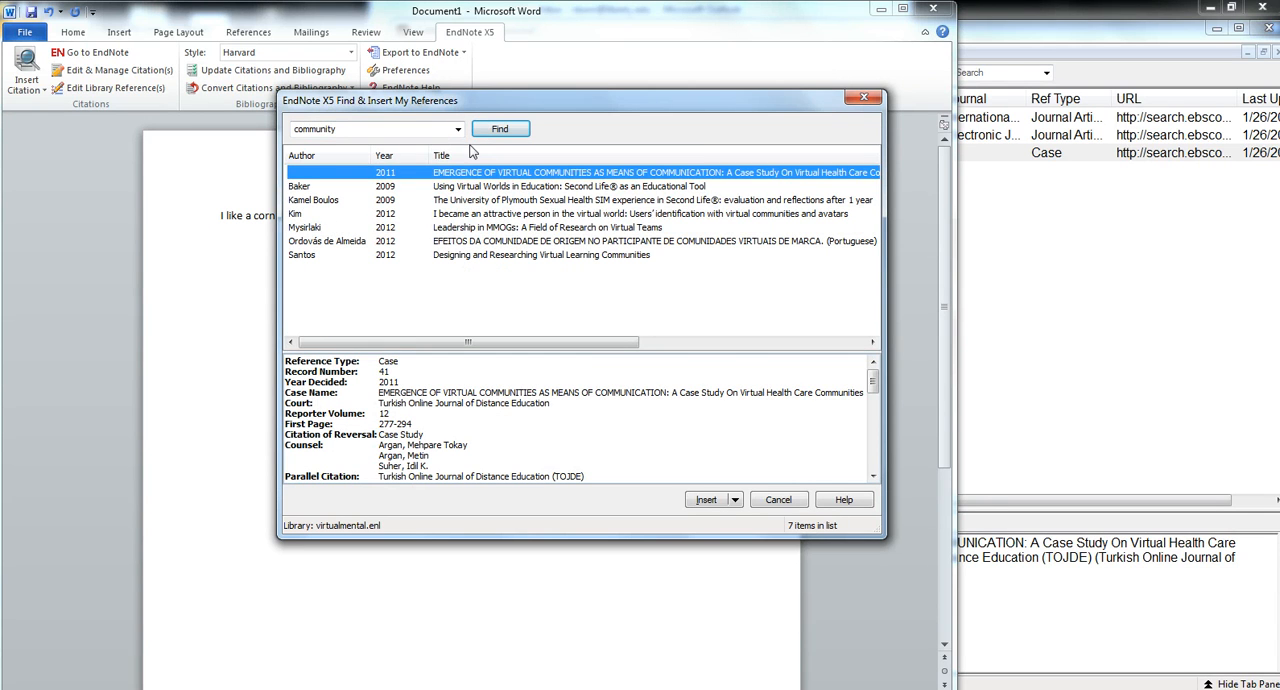
pyautogui.click(482, 188)
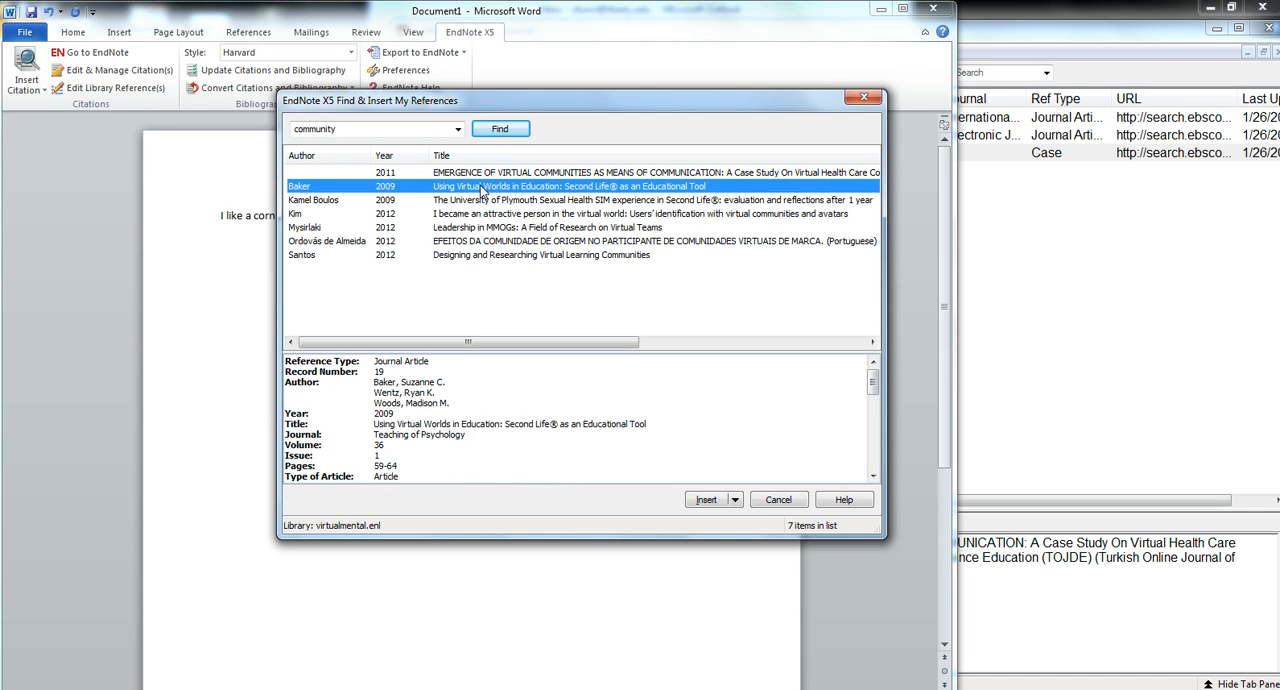
pyautogui.doubleClick(481, 187)
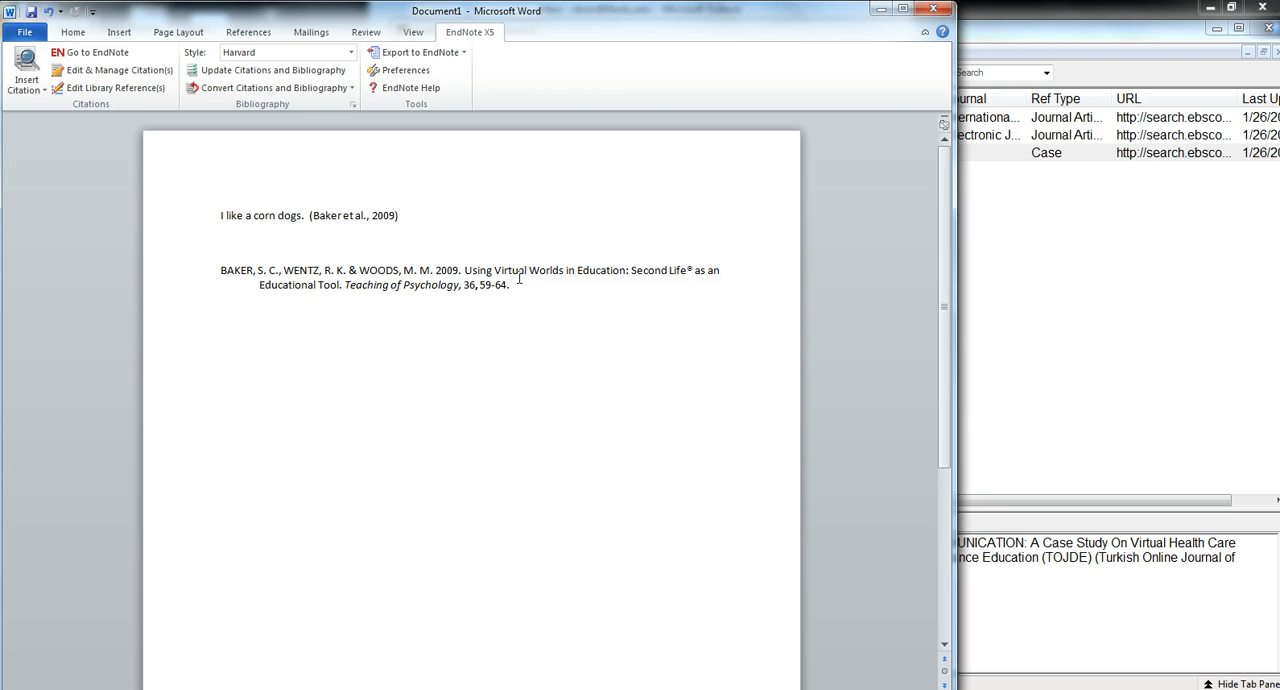
# Switch to EndNote and examine the title in the full record of "Designing and Researching Virtual Learning Communities", closing the record when done
pyautogui.click(1096, 266)
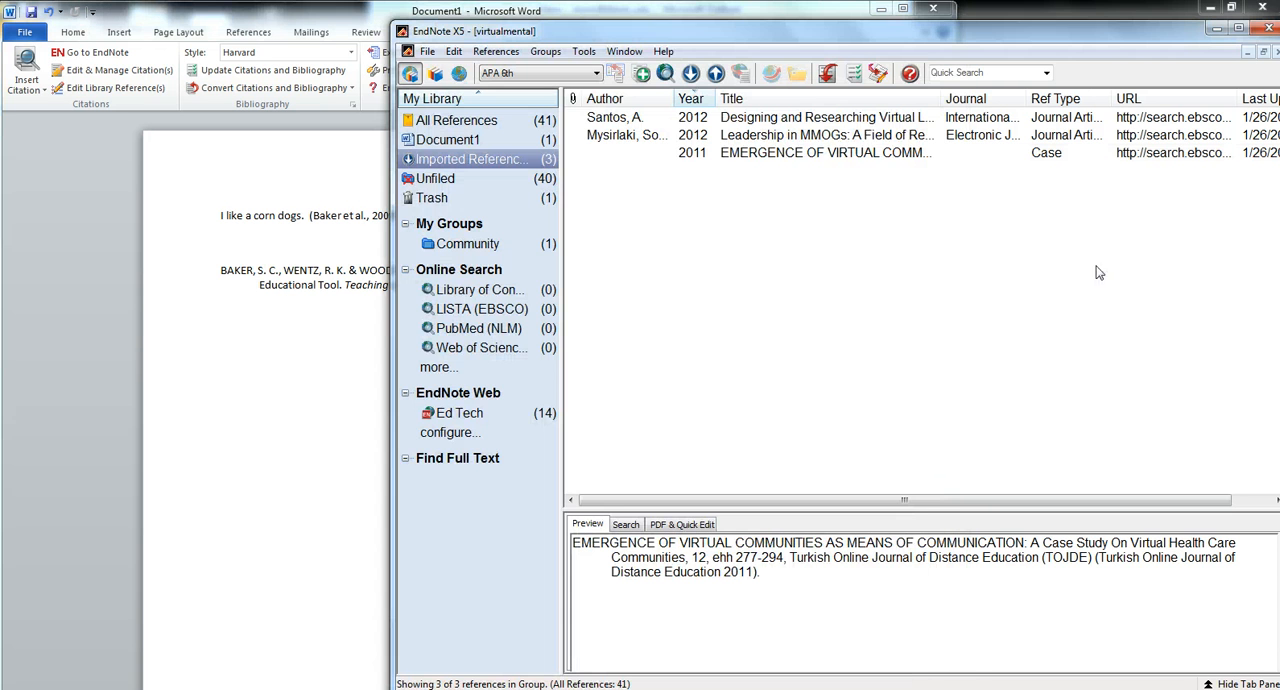
pyautogui.doubleClick(803, 120)
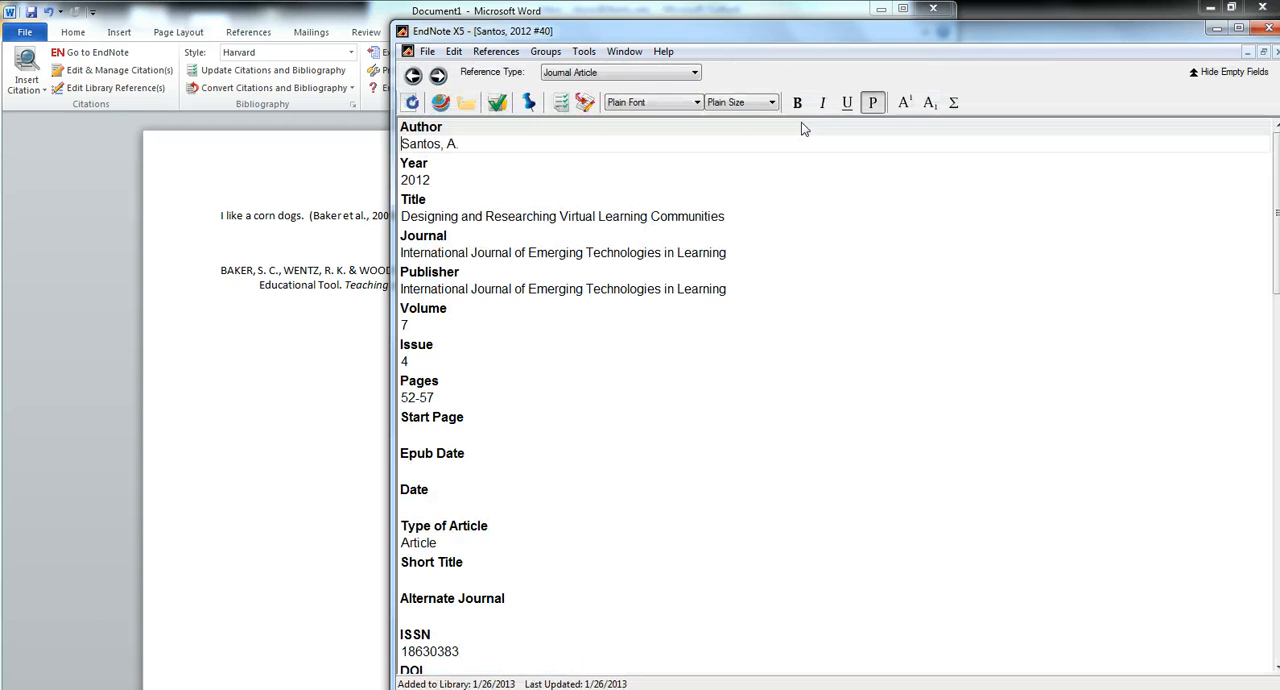
pyautogui.doubleClick(605, 220)
pyautogui.click(605, 228)
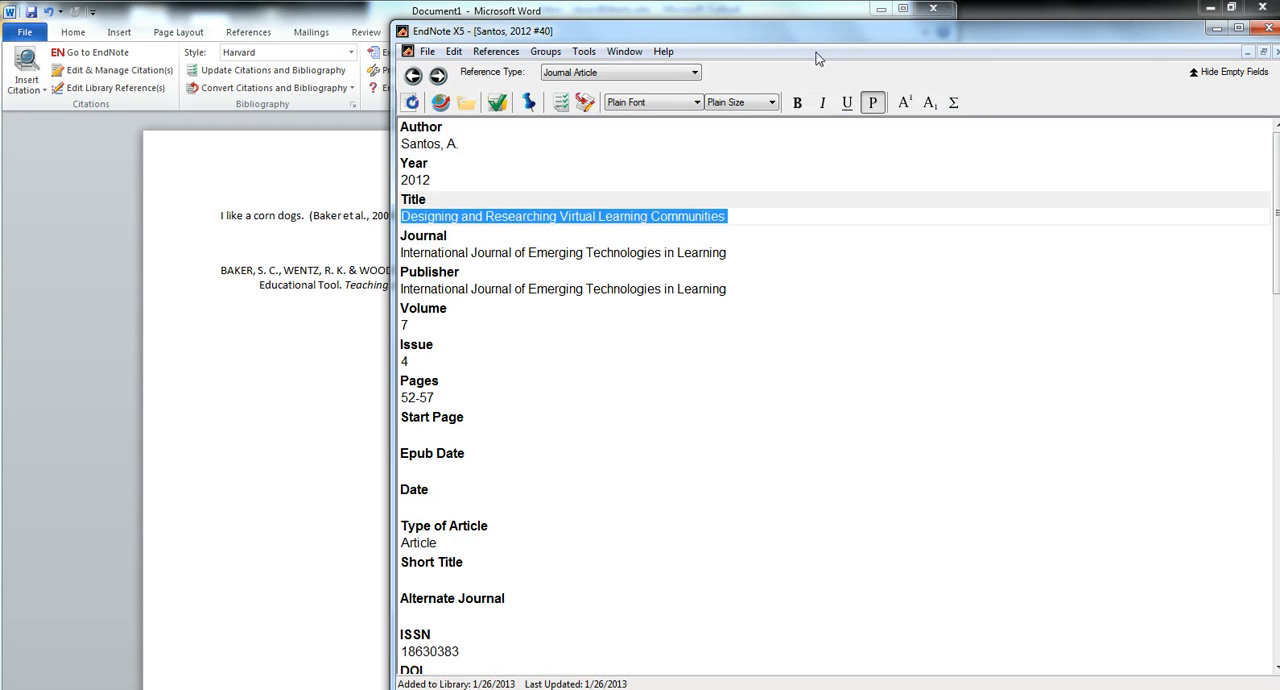
pyautogui.moveTo(838, 42); pyautogui.dragTo(747, 30)
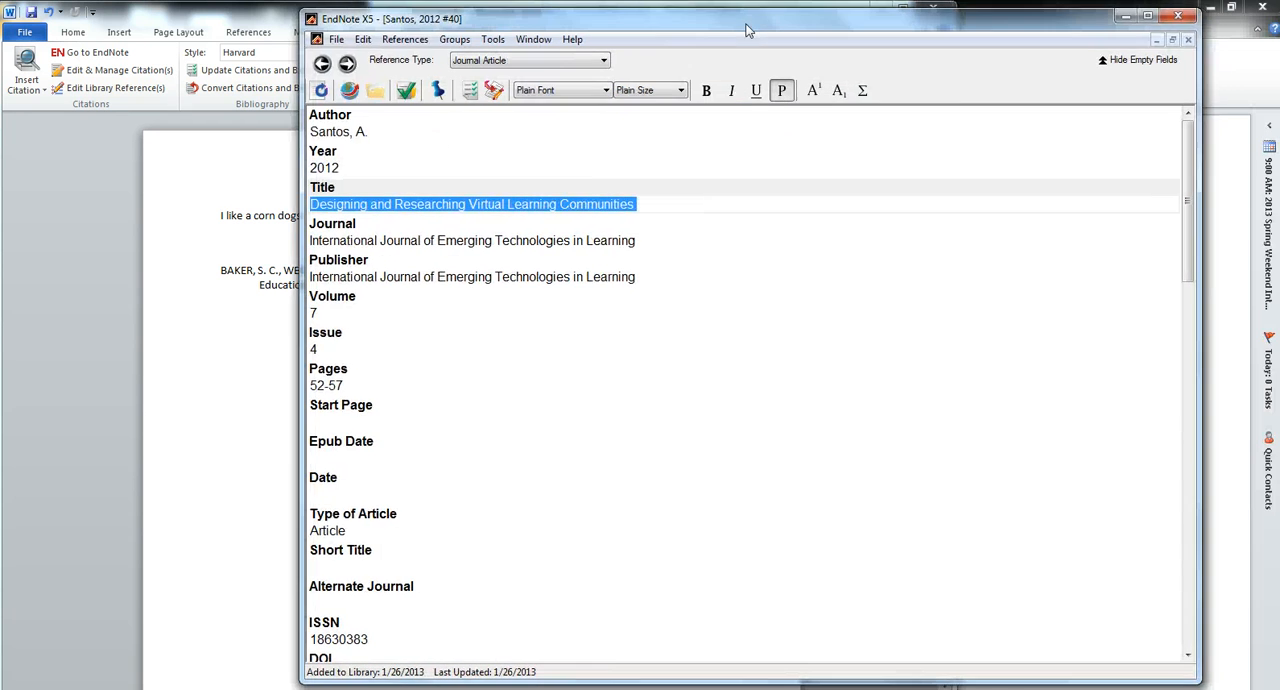
pyautogui.click(1189, 40)
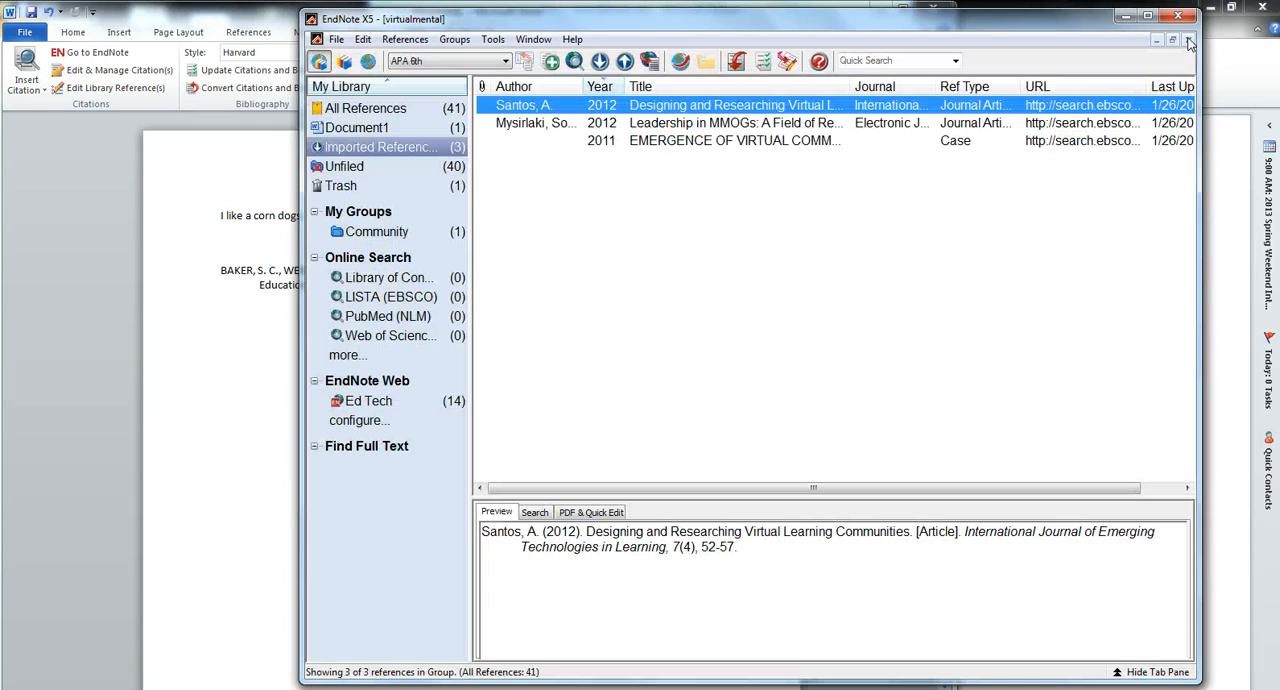
# Return to Word and add the 2012 article "Leadership in MMOGs: A Field of Research on Virtual Teams" to the existing in-text citation
pyautogui.click(234, 249)
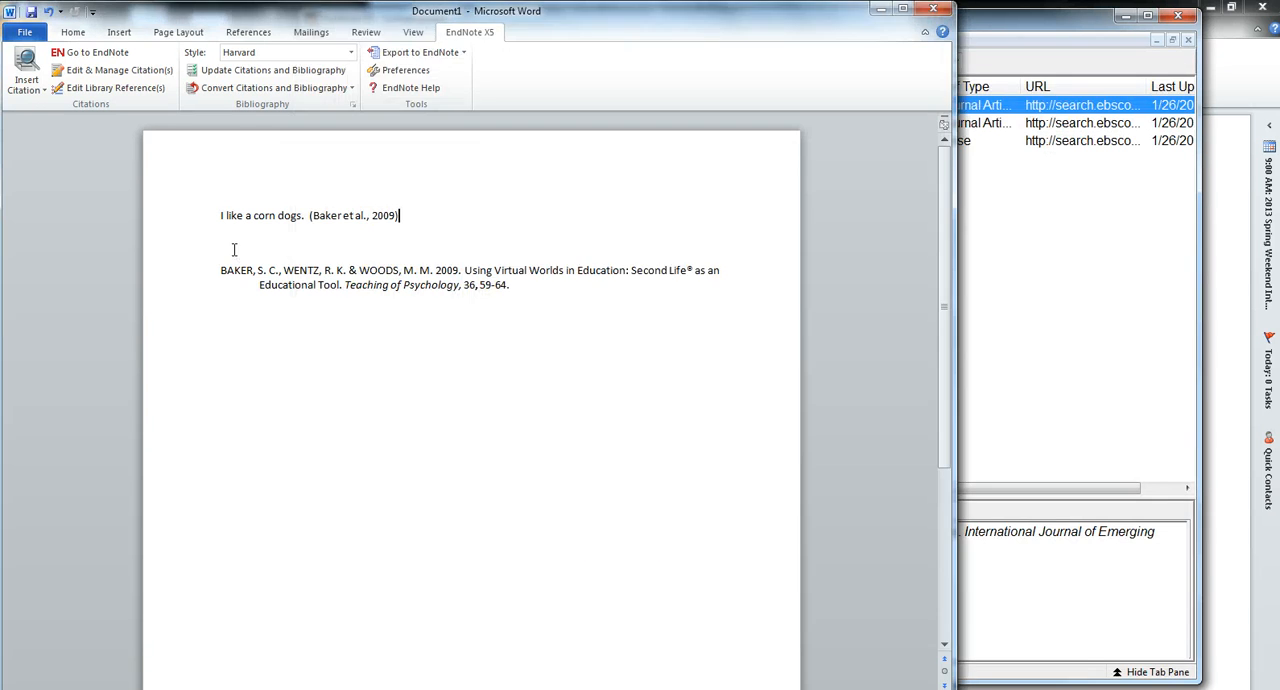
pyautogui.moveTo(220, 270)
pyautogui.mouseDown()
pyautogui.moveTo(510, 292)
pyautogui.moveTo(460, 323)
pyautogui.moveTo(531, 285)
pyautogui.mouseUp()
pyautogui.click(461, 330)
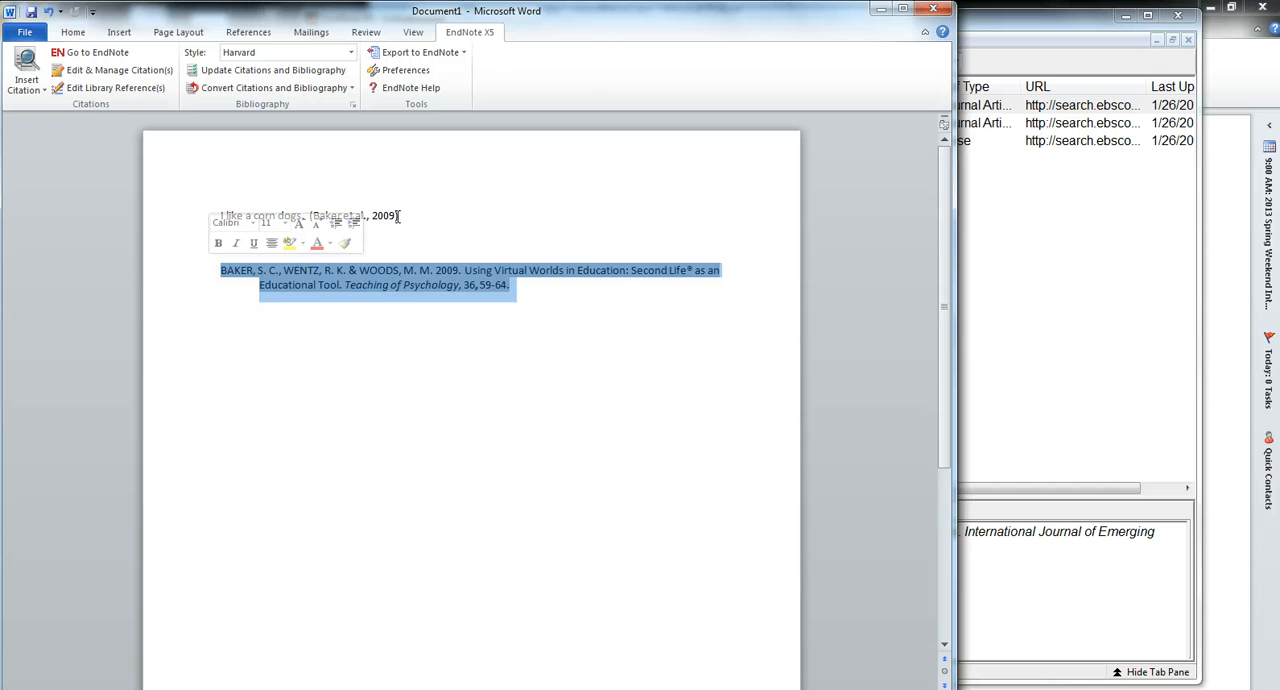
pyautogui.click(399, 216)
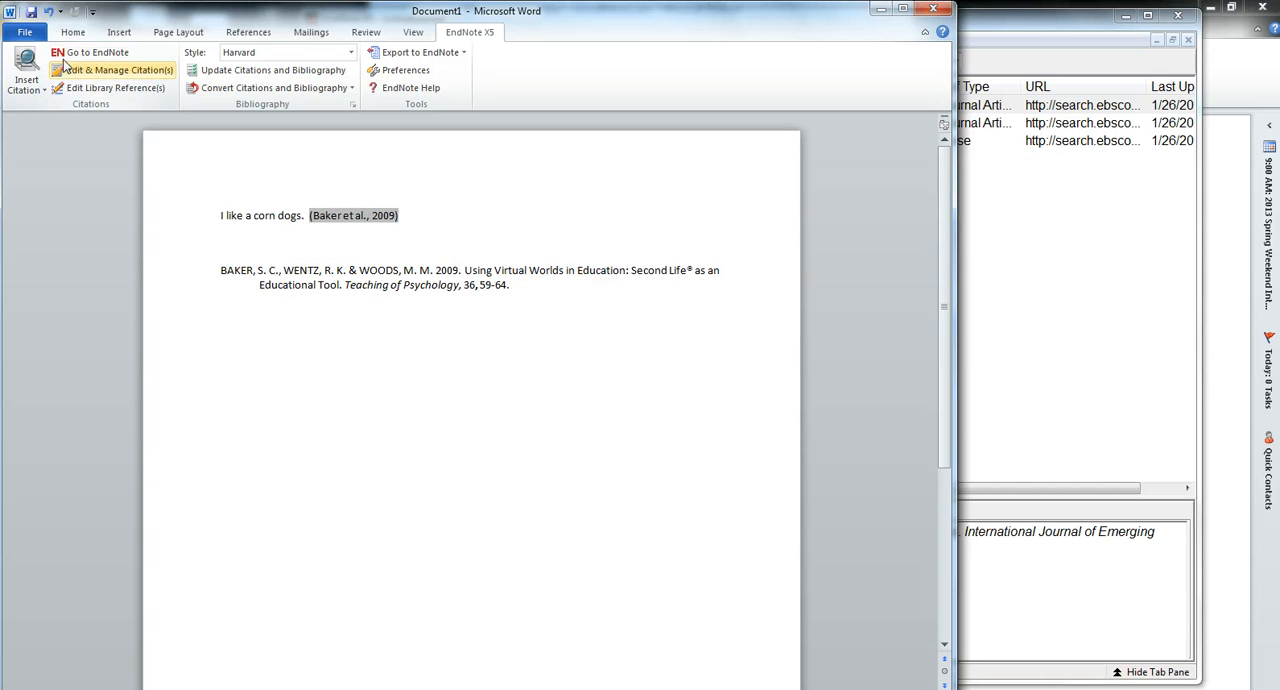
pyautogui.click(34, 90)
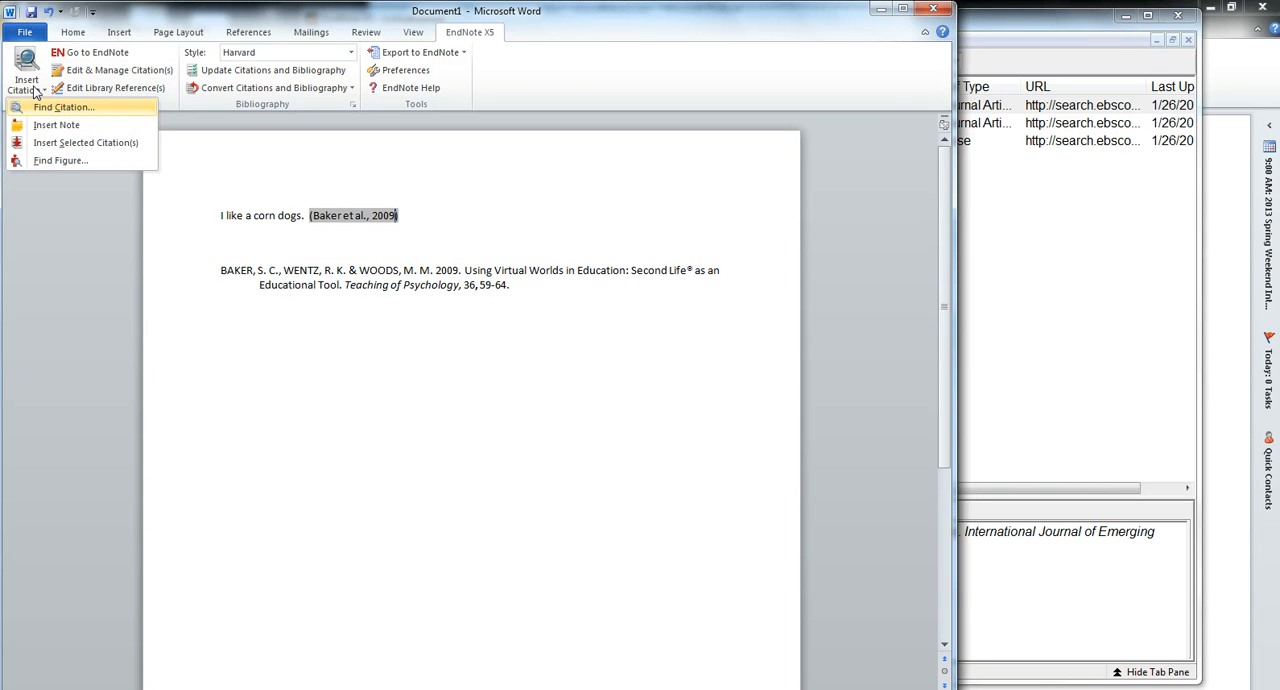
pyautogui.click(48, 107)
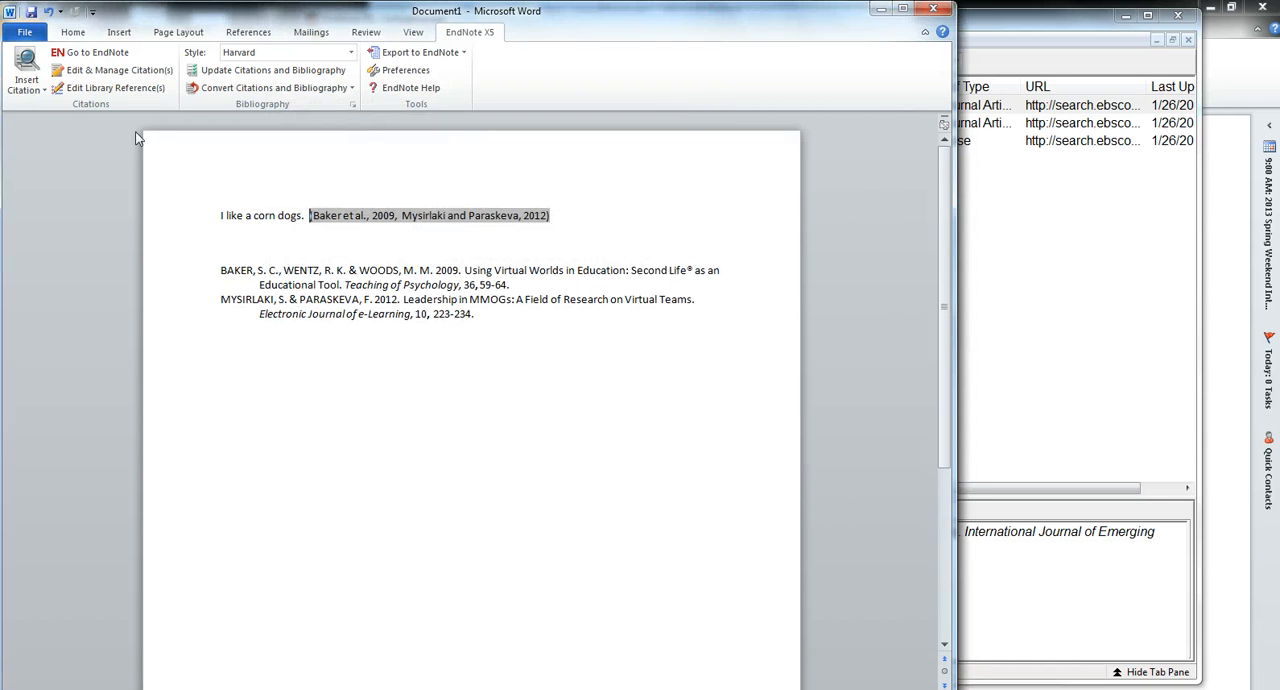
# Add the 2012 article "Designing and Researching Virtual Learning Communities" to the same in-text citation
pyautogui.click(37, 89)
pyautogui.click(52, 107)
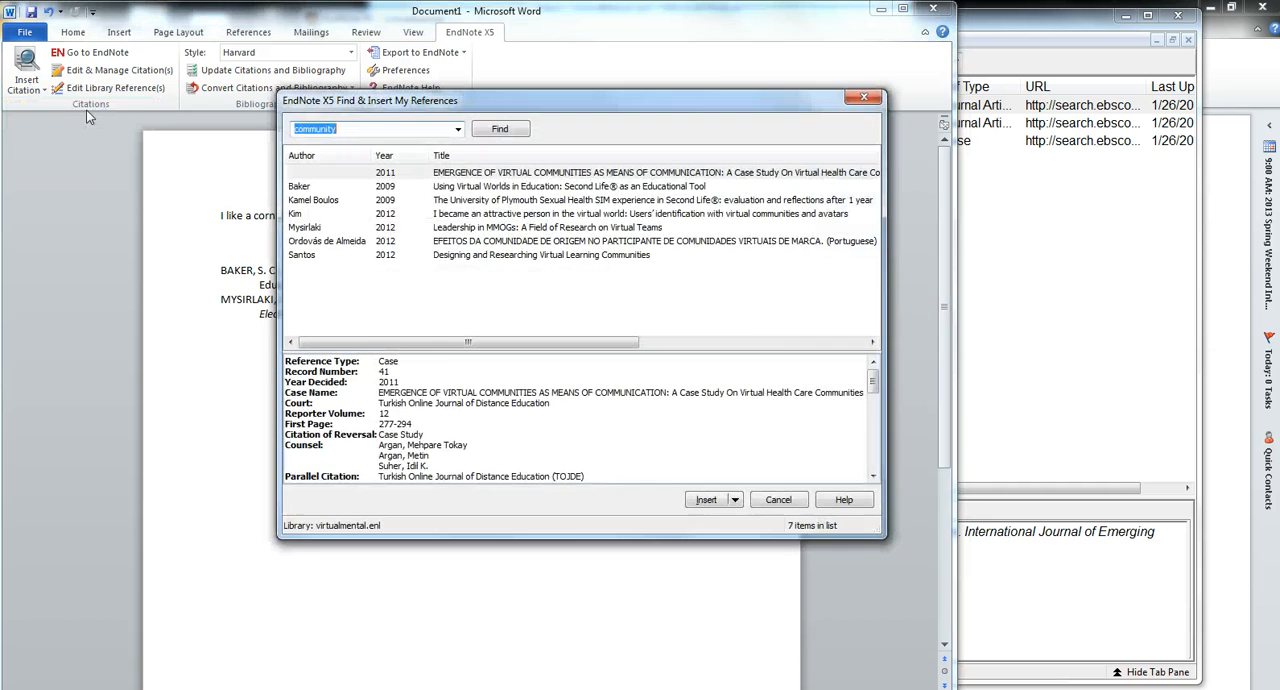
pyautogui.doubleClick(466, 255)
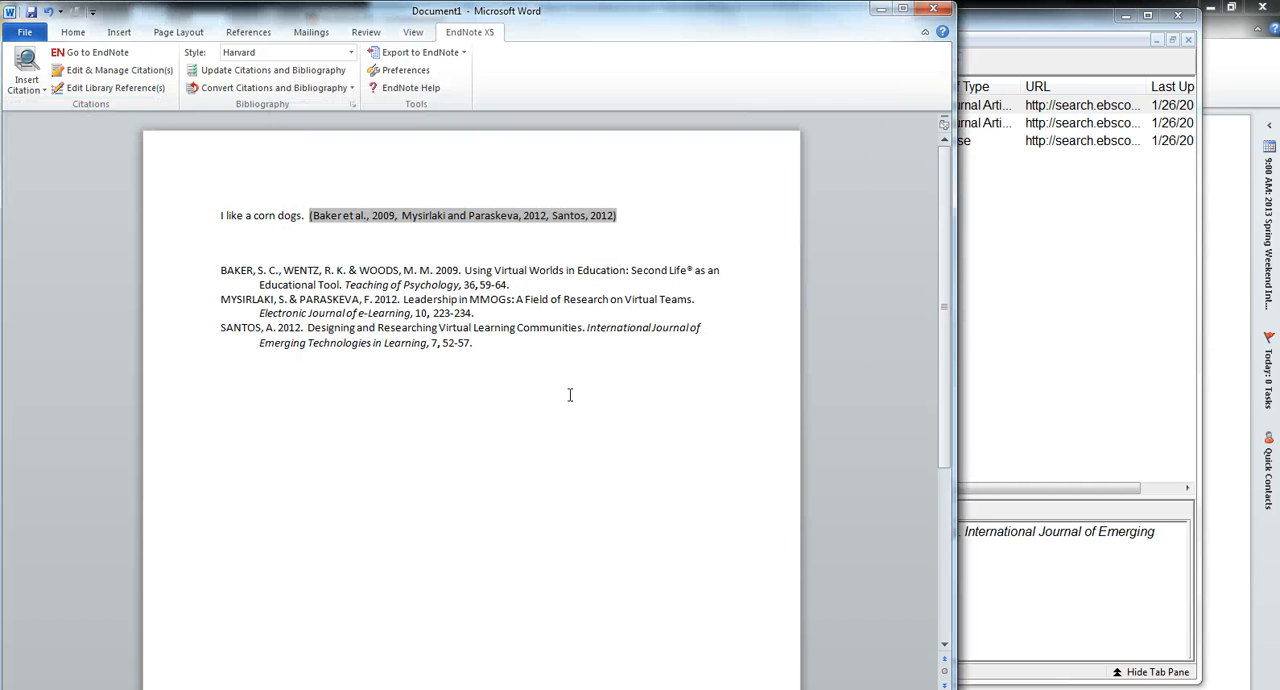
# Put a period after the grouped citation and continue the paragraph with "I also like cream cheese."
pyautogui.click(648, 215)
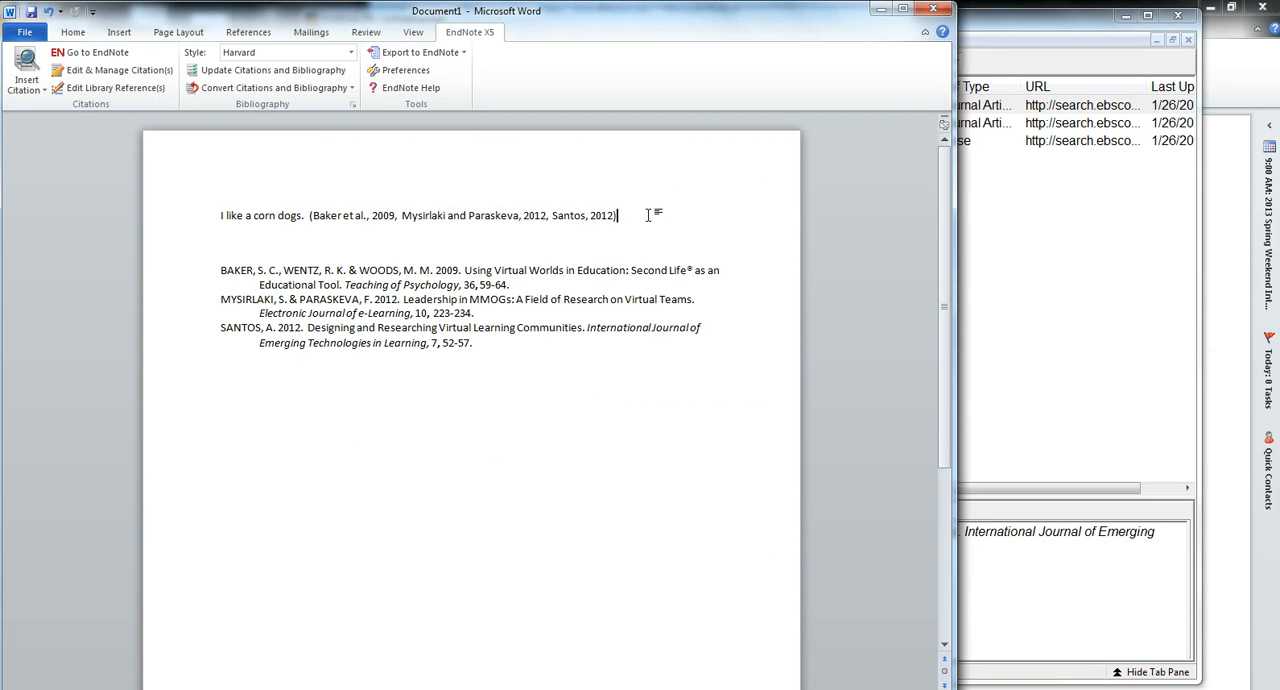
pyautogui.write('.  I also like cream cheese.')
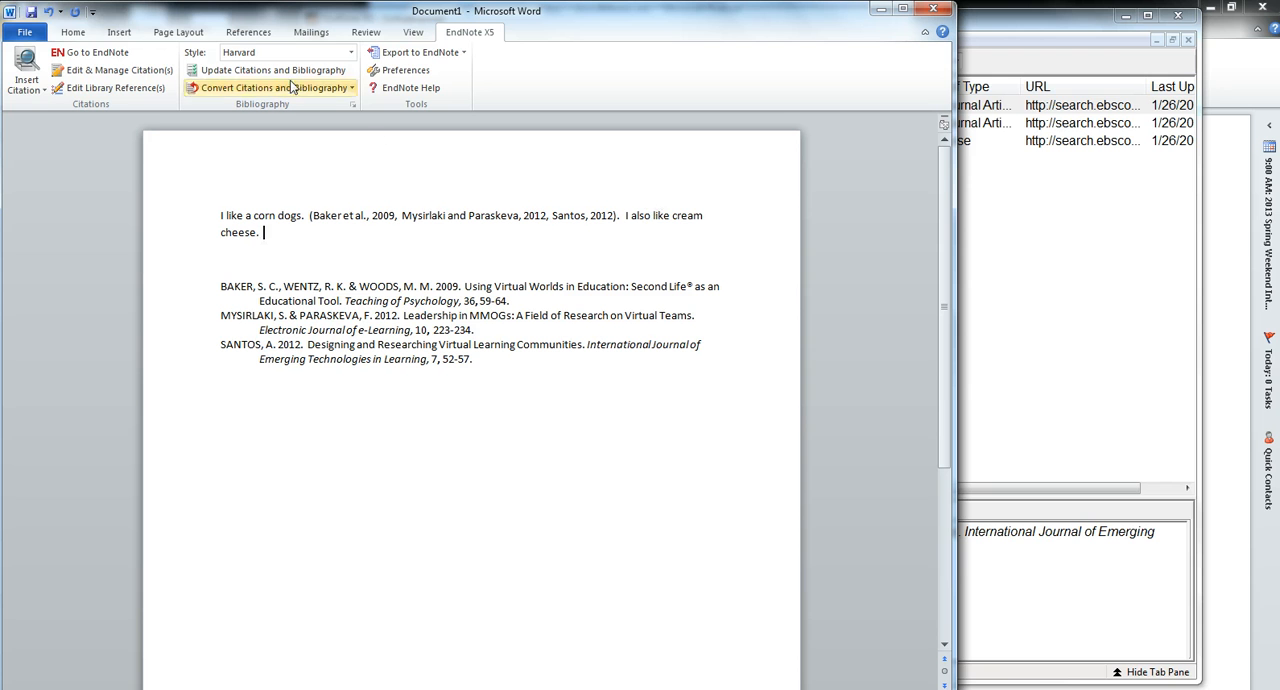
# Cite the 2009 article on the University of Plymouth Sexual Health SIM experience in Second Life after the cream cheese sentence
pyautogui.click(30, 88)
pyautogui.click(38, 106)
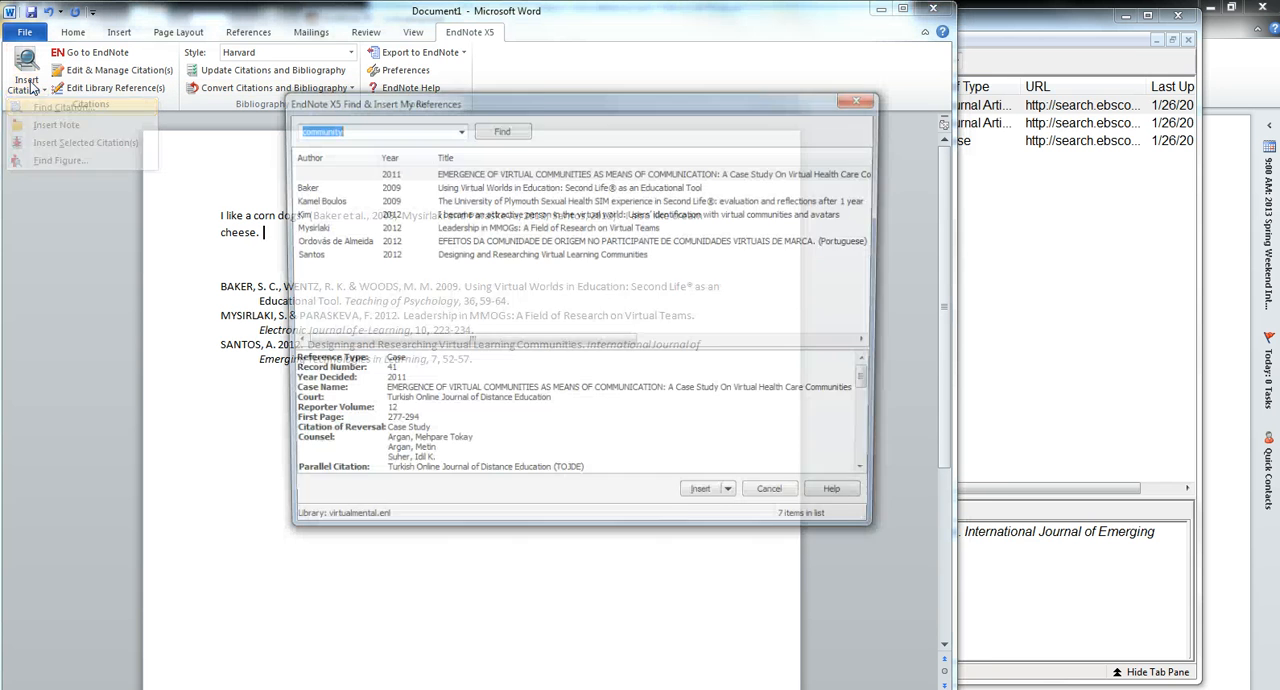
pyautogui.press('Down')
pyautogui.press('Down')
pyautogui.press('Return')
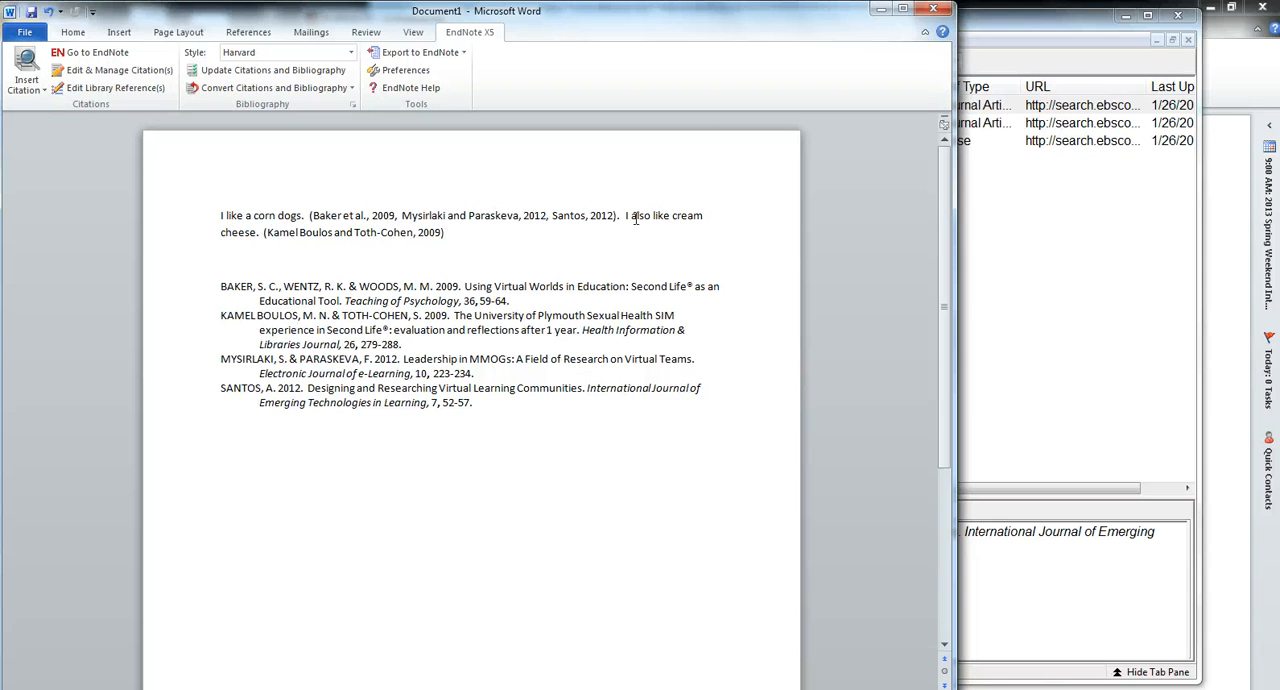
# Delete the corn dogs sentence together with its grouped citation from the start of the paragraph
pyautogui.moveTo(623, 215); pyautogui.dragTo(183, 171)
pyautogui.press('Delete')
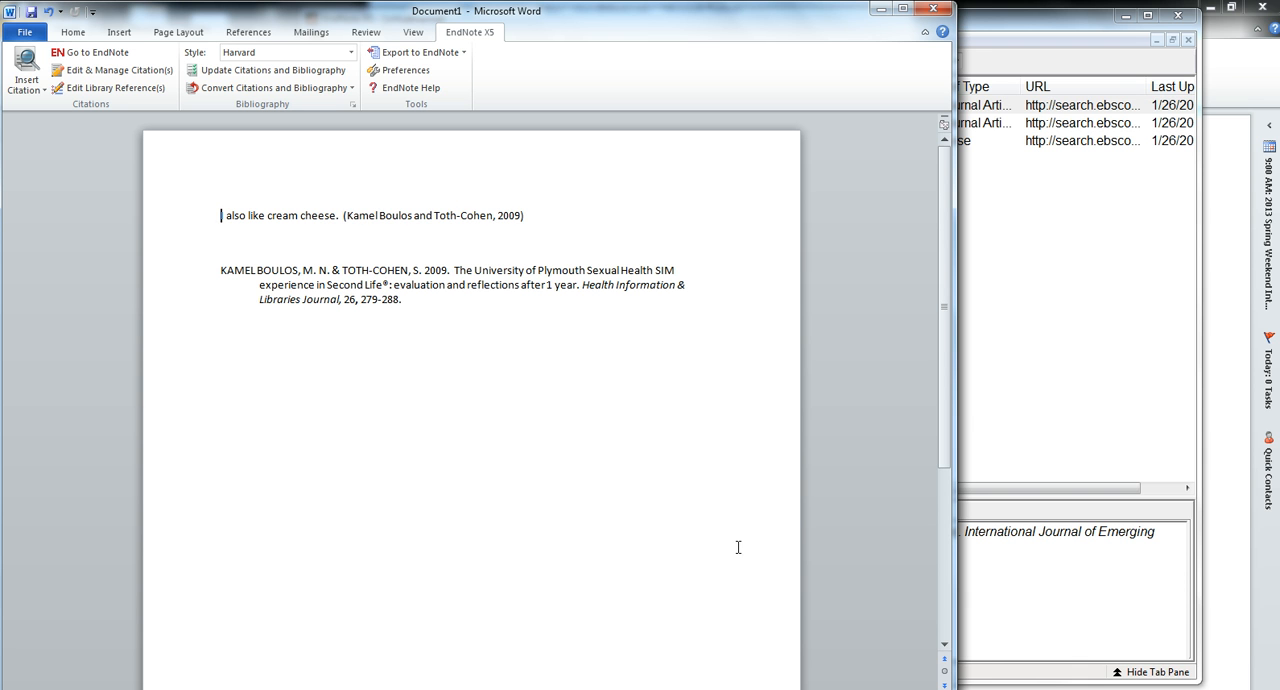
pyautogui.click(1036, 411)
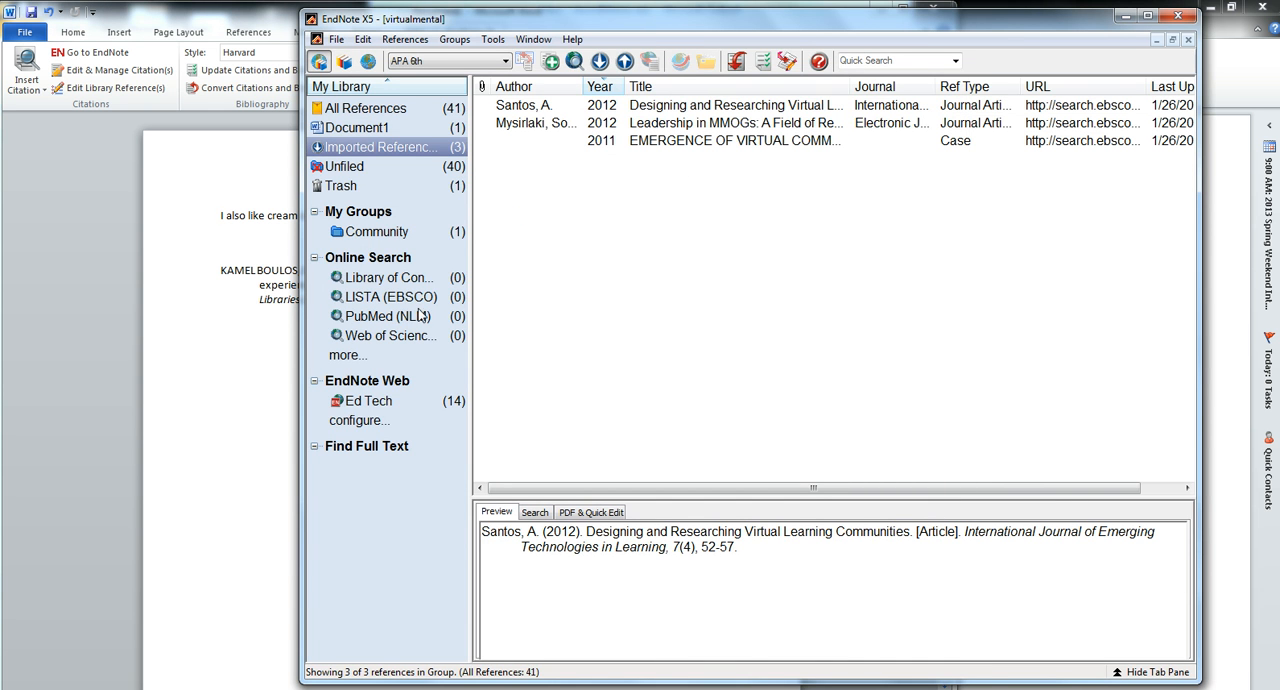
pyautogui.click(209, 382)
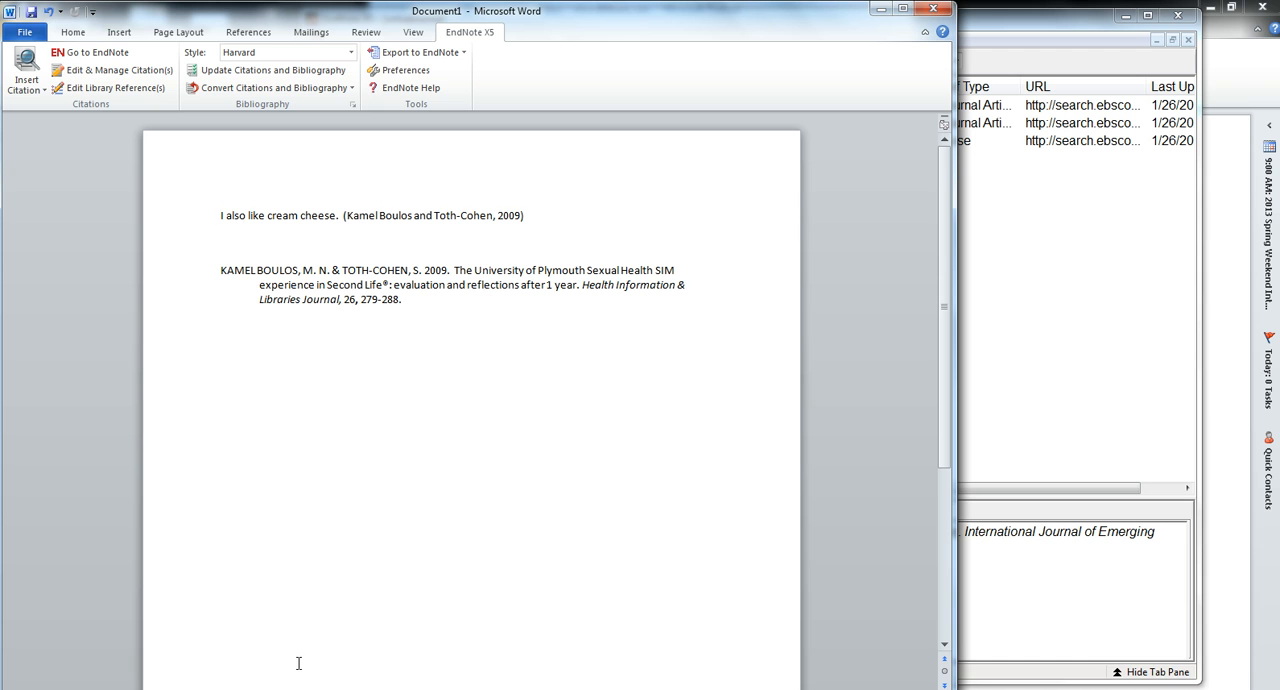